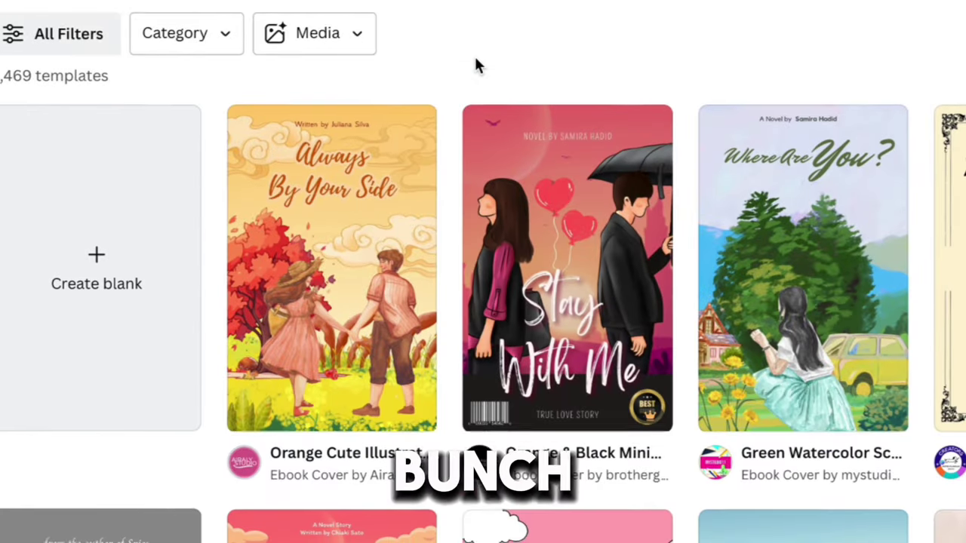
Browse the 'e book' template results and open the Soulmates Apart romance cover preview
scroll(476, 66, down, 2)
scroll(477, 66, down, 2)
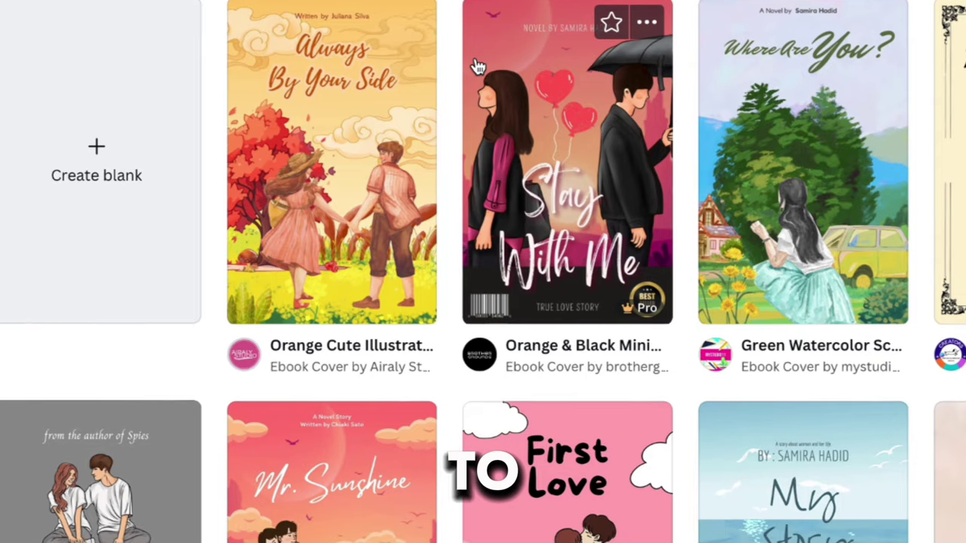
scroll(477, 66, down, 1)
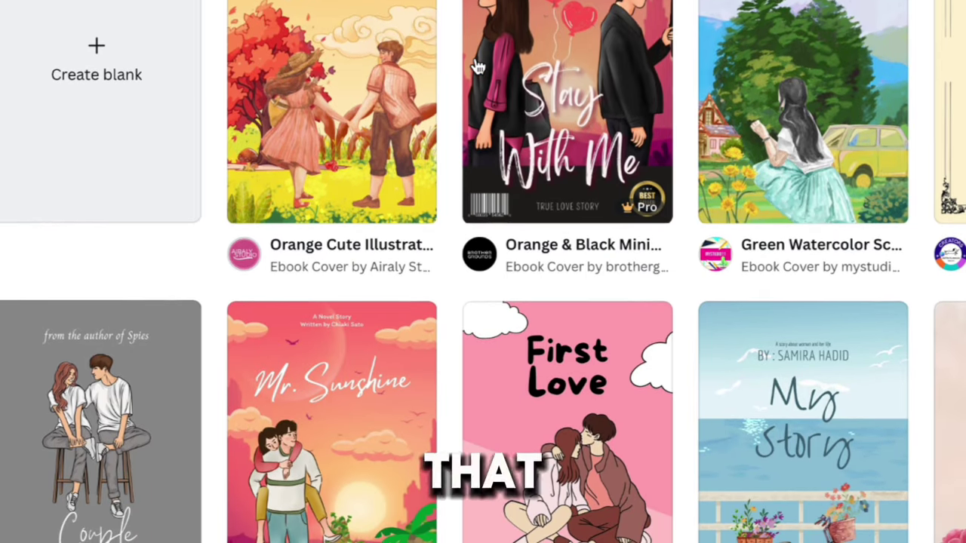
scroll(477, 66, down, 2)
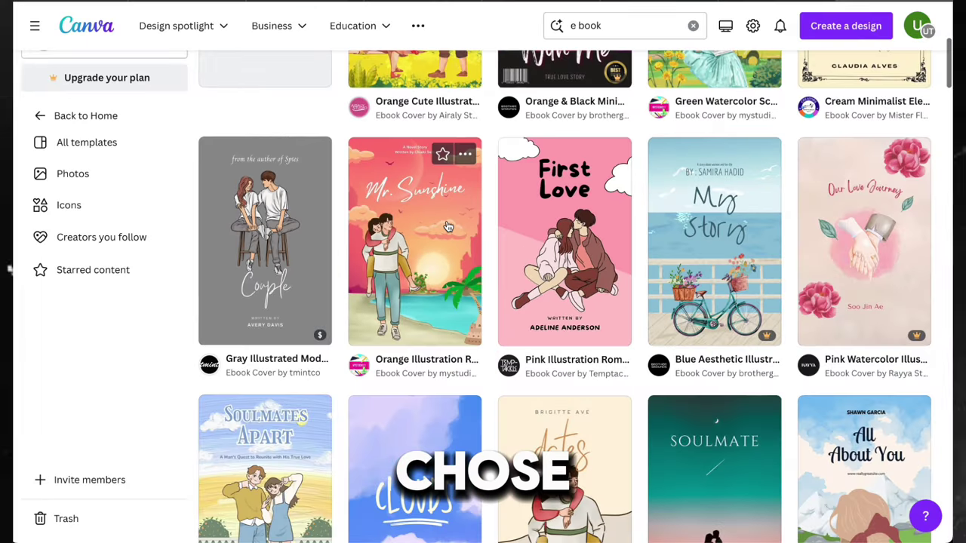
scroll(447, 227, down, 4)
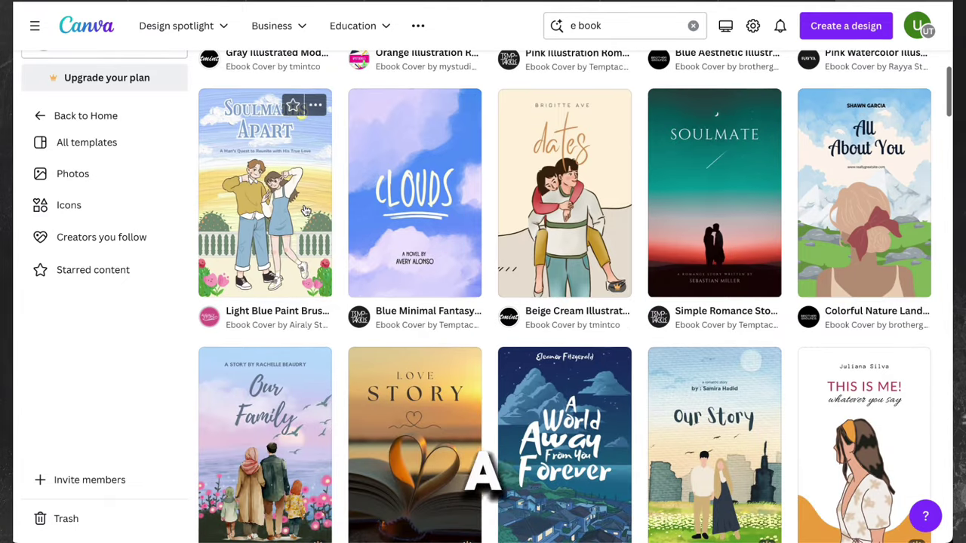
scroll(306, 209, up, 1)
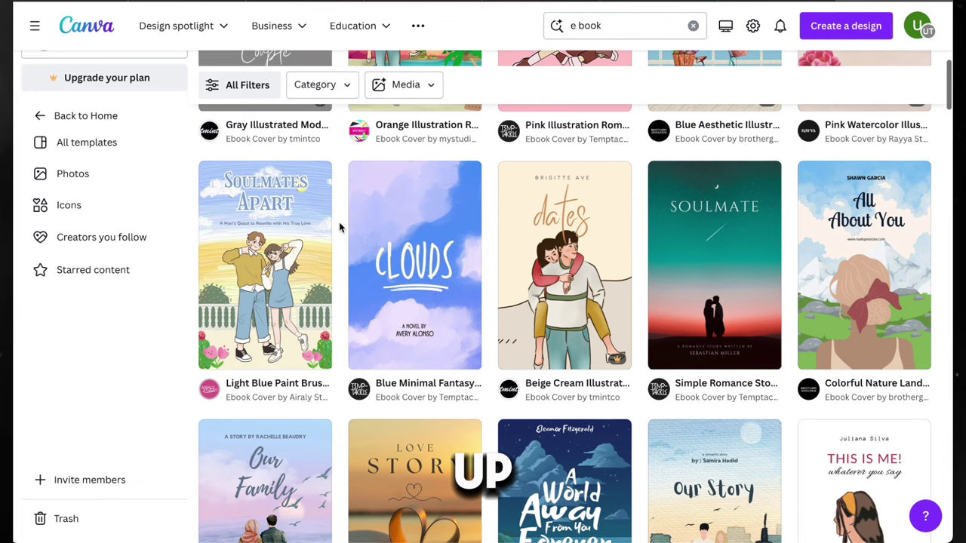
click(299, 230)
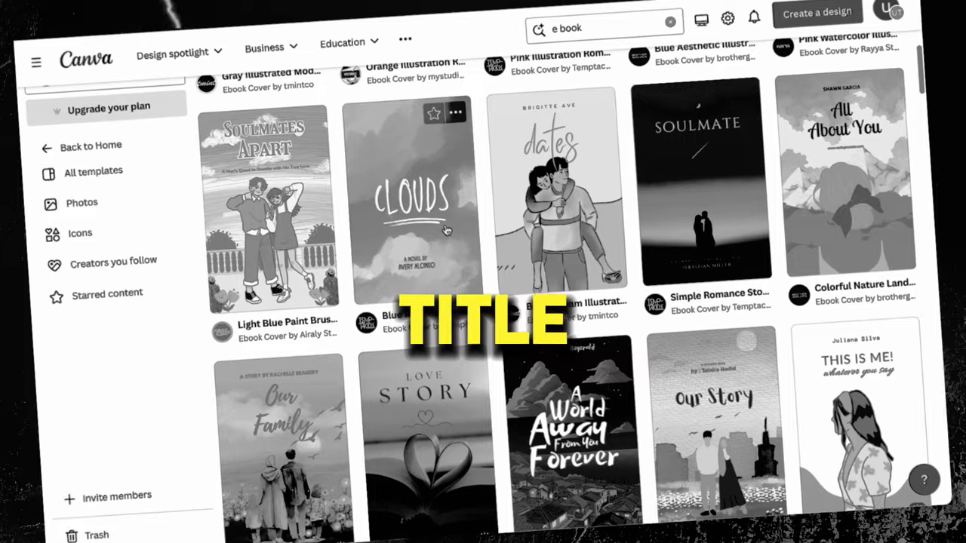
scroll(295, 224, up, 1)
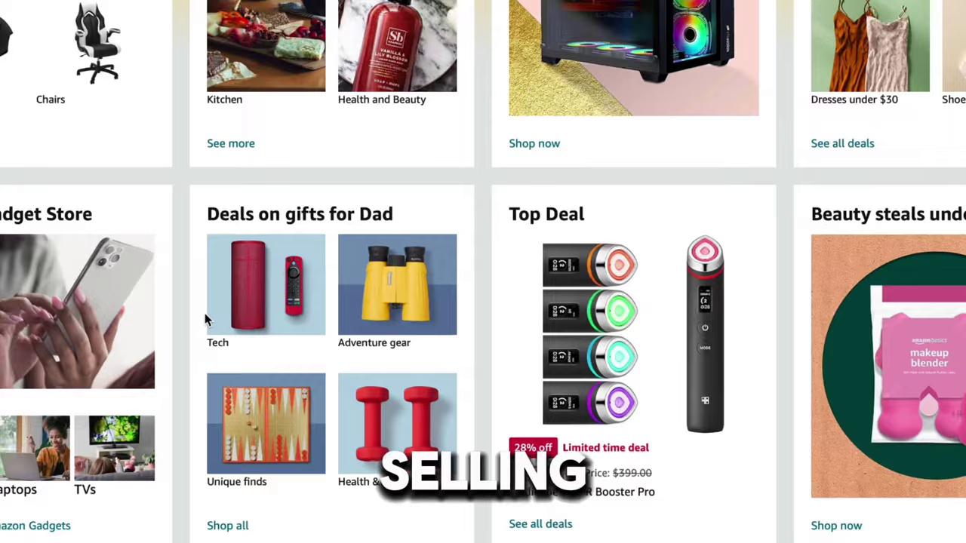
scroll(234, 316, down, 4)
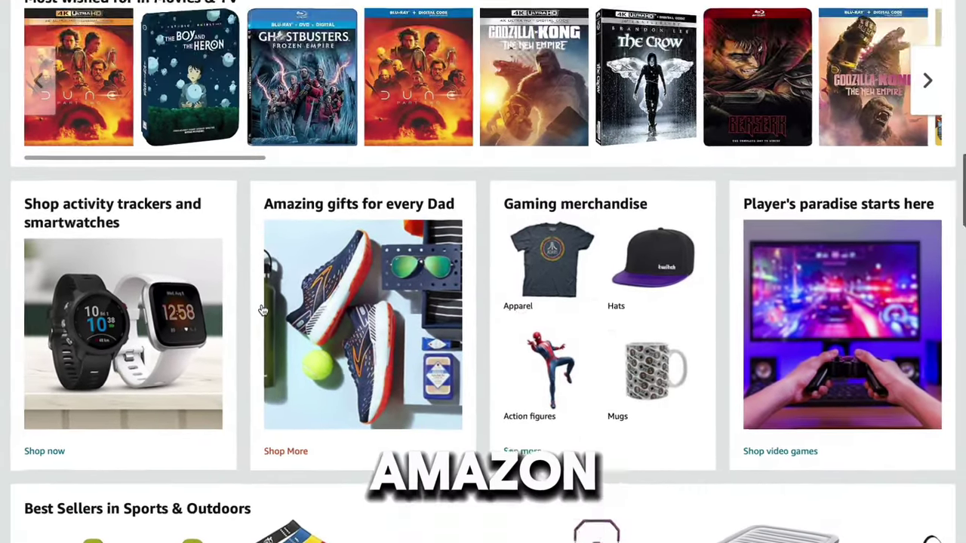
Search Amazon's Books department for 'relationships'
scroll(263, 310, up, 12)
scroll(262, 309, up, 3)
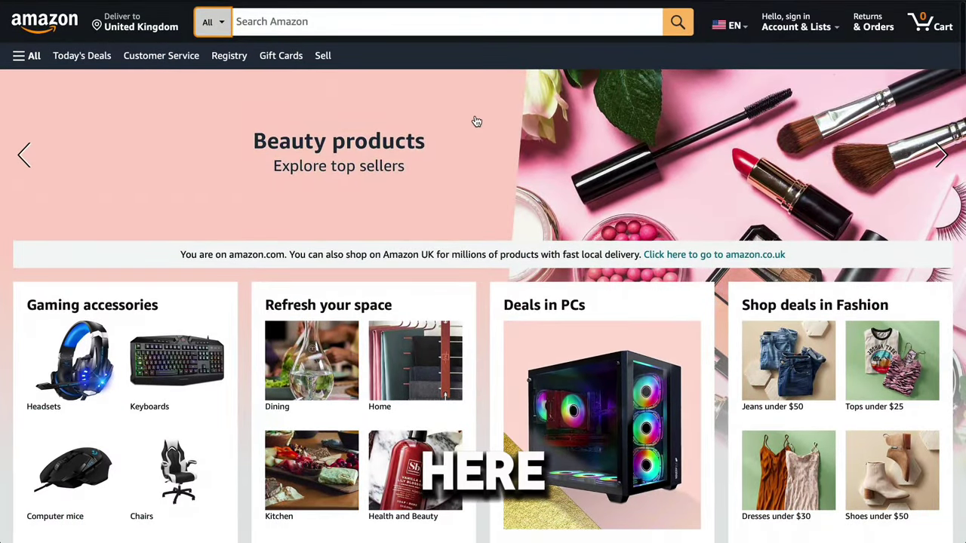
click(223, 26)
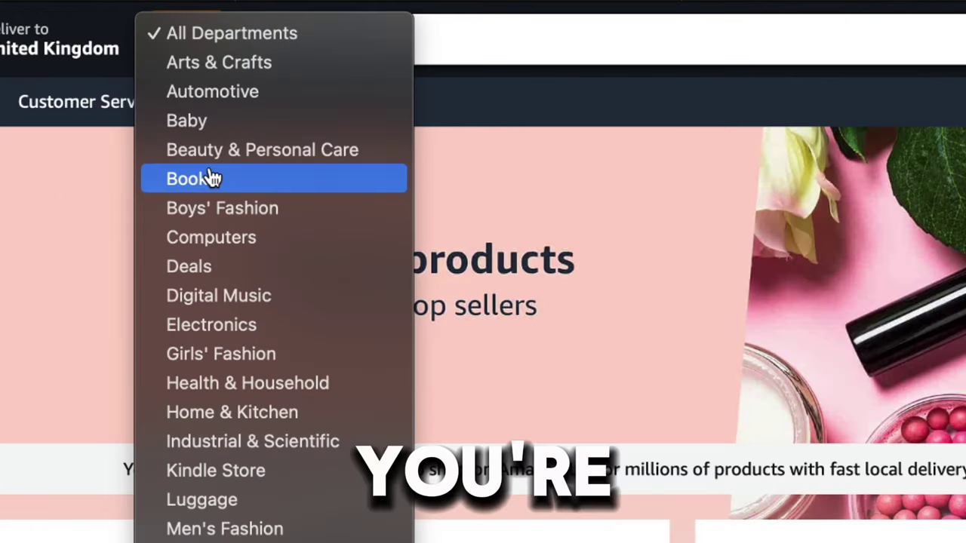
click(217, 181)
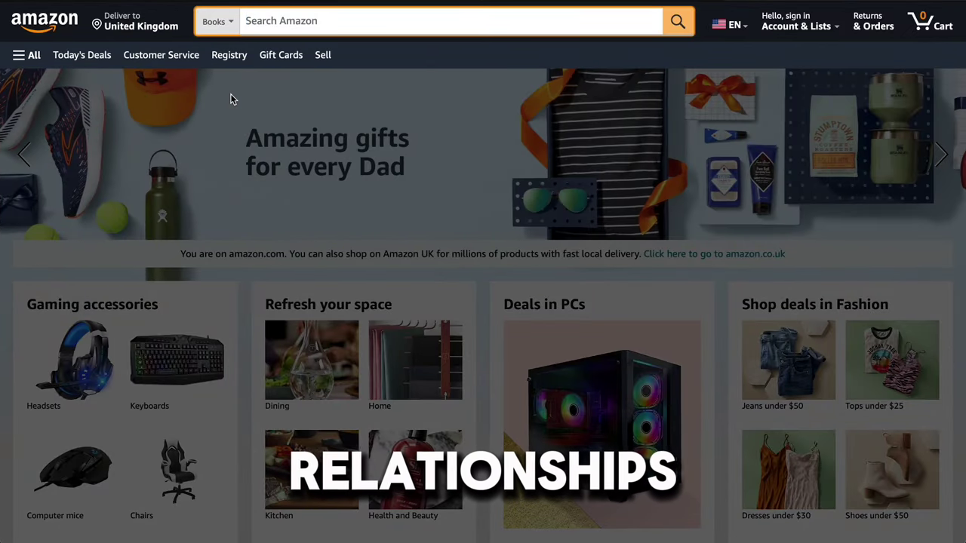
click(264, 22)
text(r)
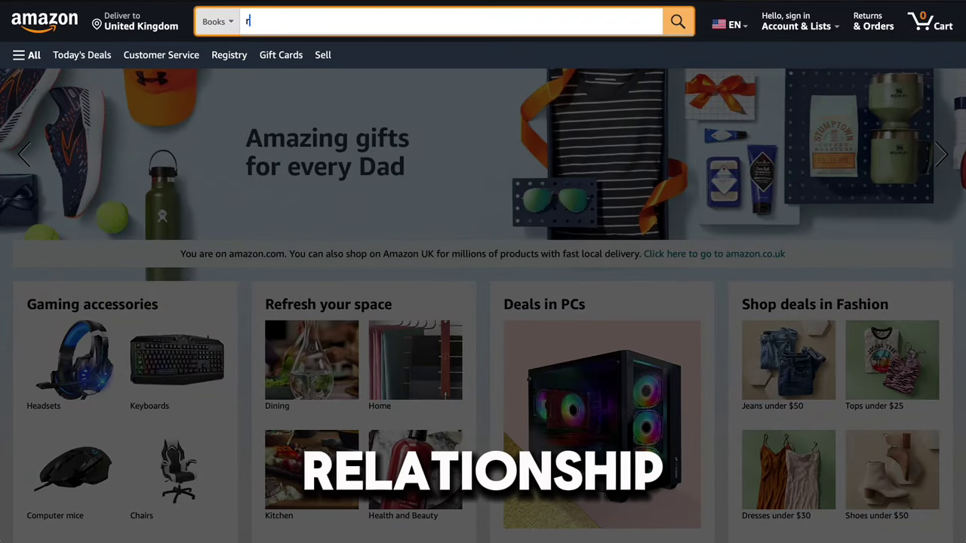
text(elations)
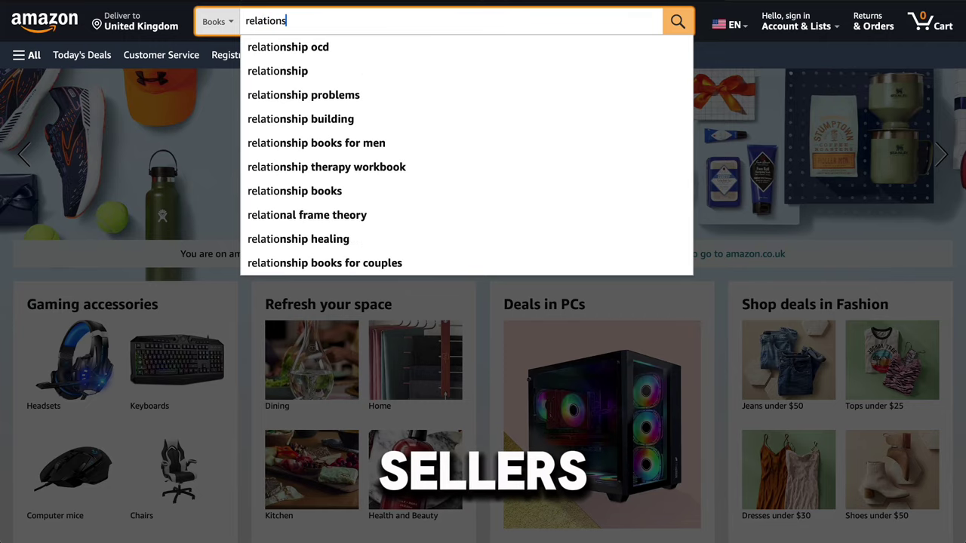
text(hips)
key(Return)
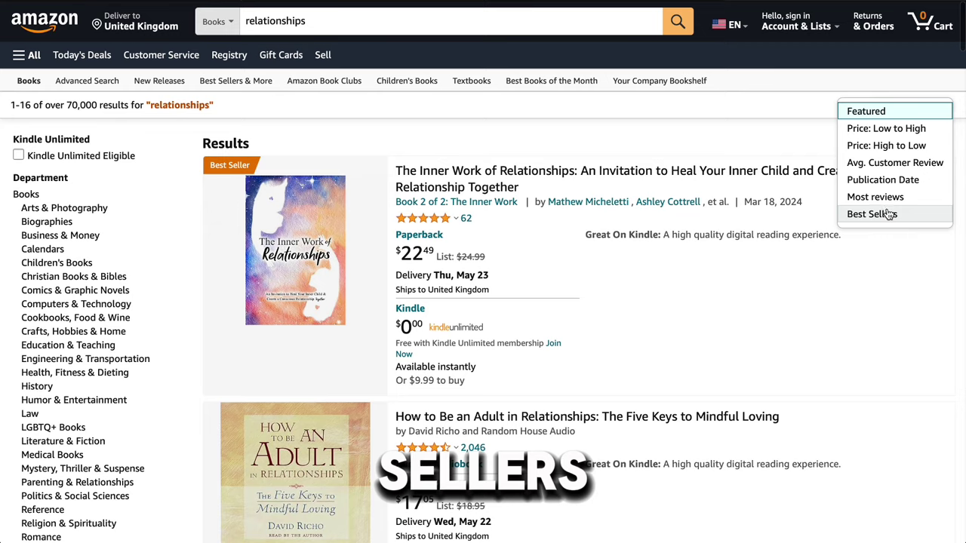
Sort the results by Best Sellers and open The 5 Love Languages page
click(888, 214)
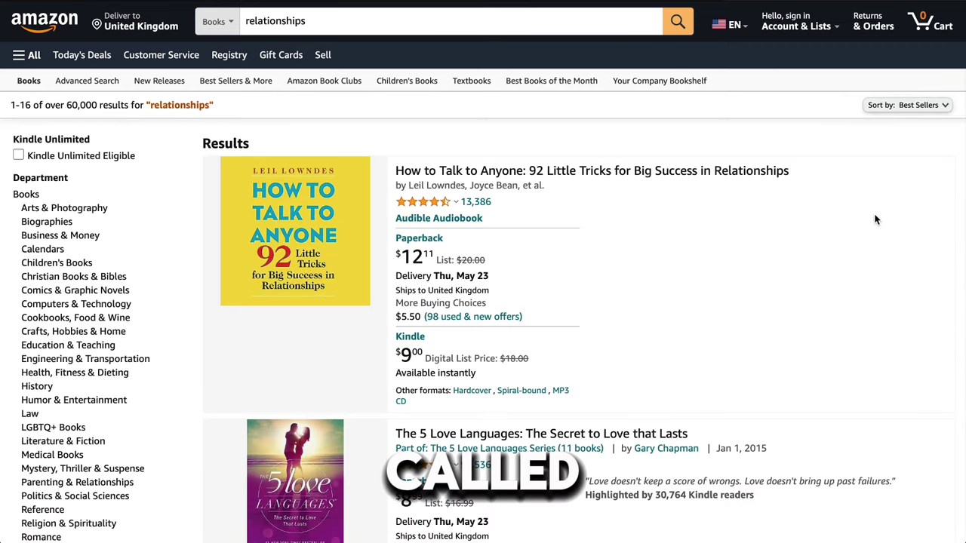
scroll(649, 260, down, 3)
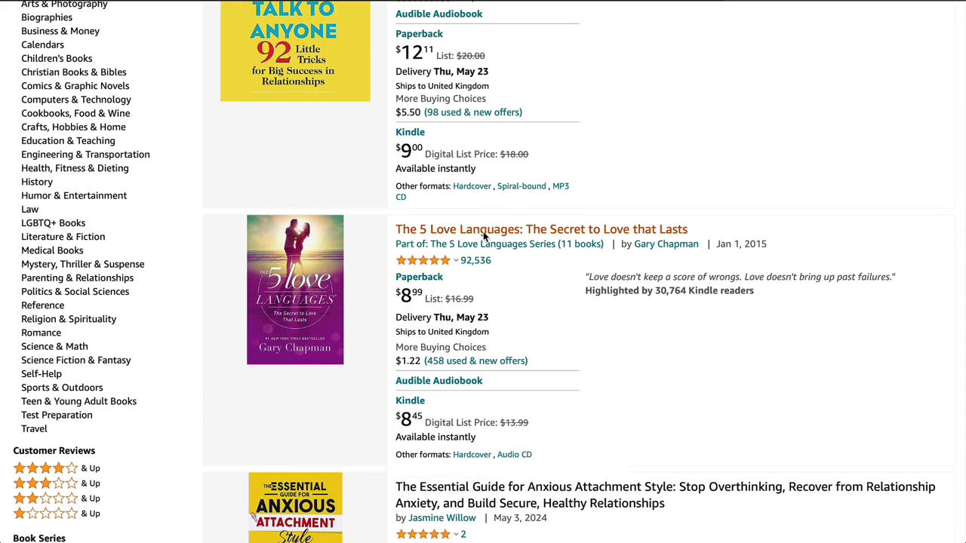
click(483, 235)
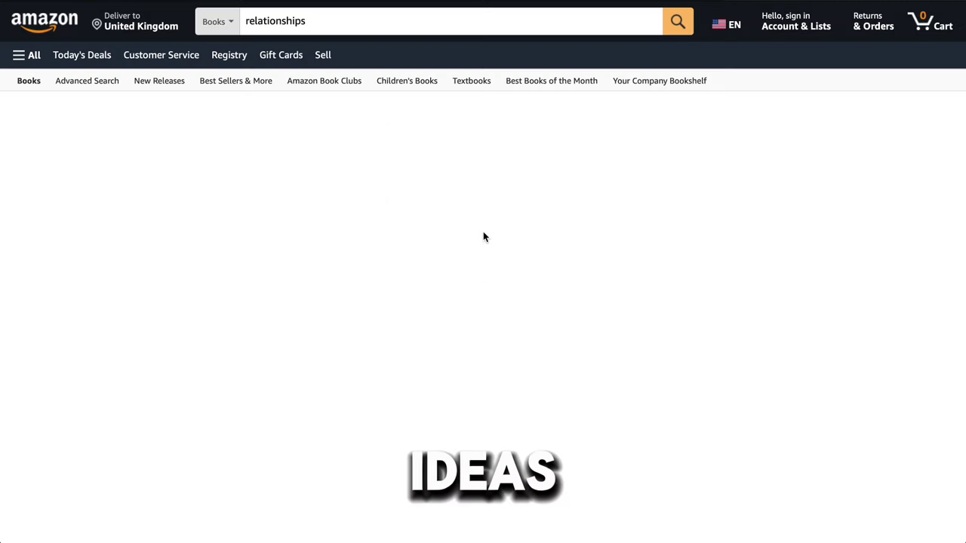
scroll(483, 235, down, 2)
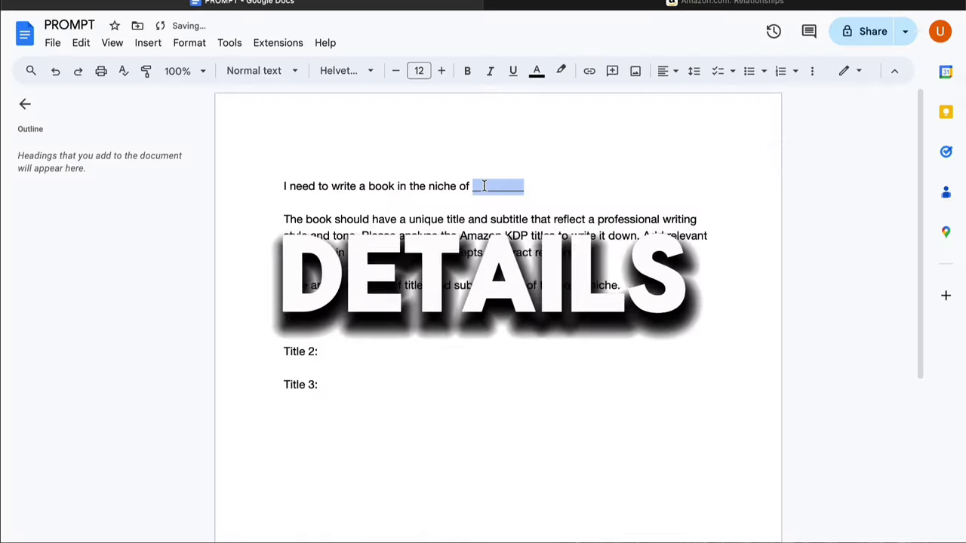
Fill in the relationships niche and open The Seven Principles Amazon page in a new tab
text(relationships.)
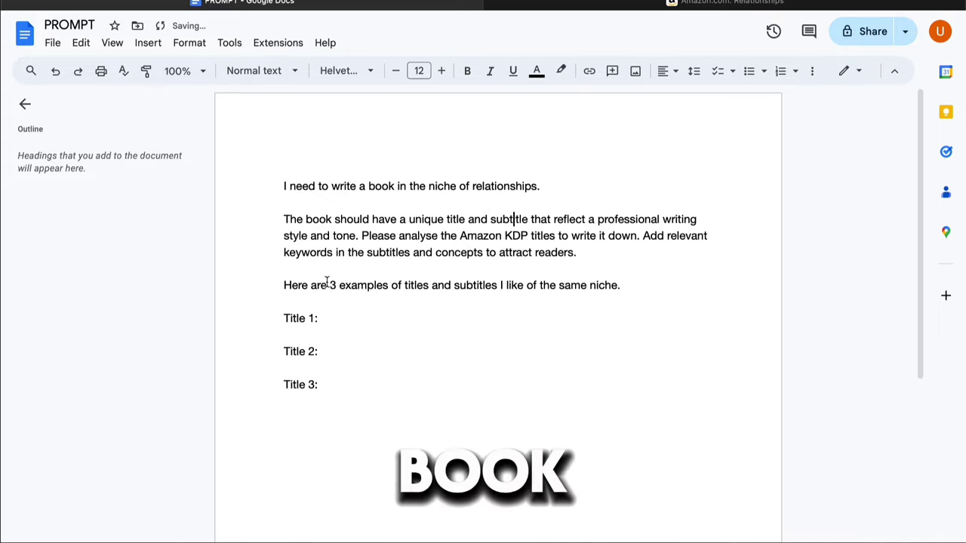
click(508, 290)
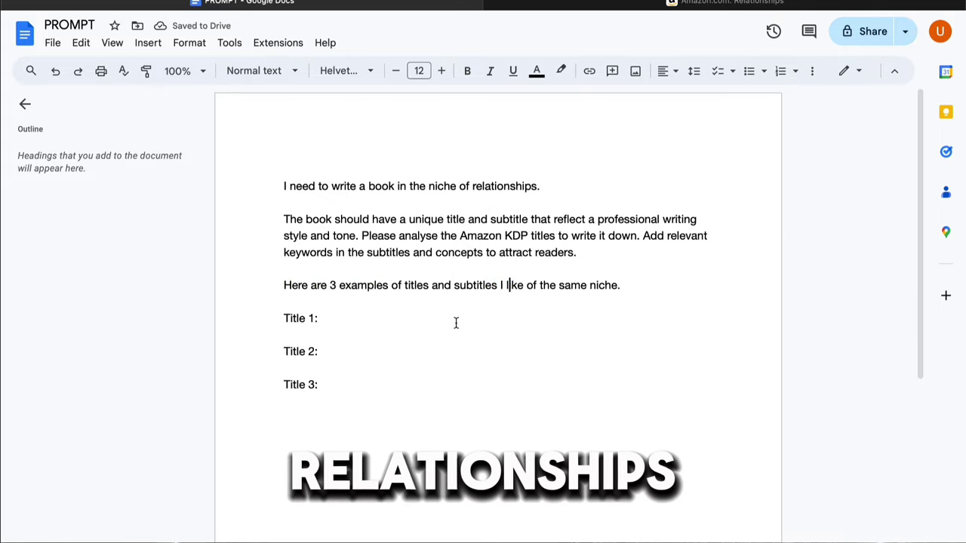
click(642, 5)
scroll(444, 330, up, 2)
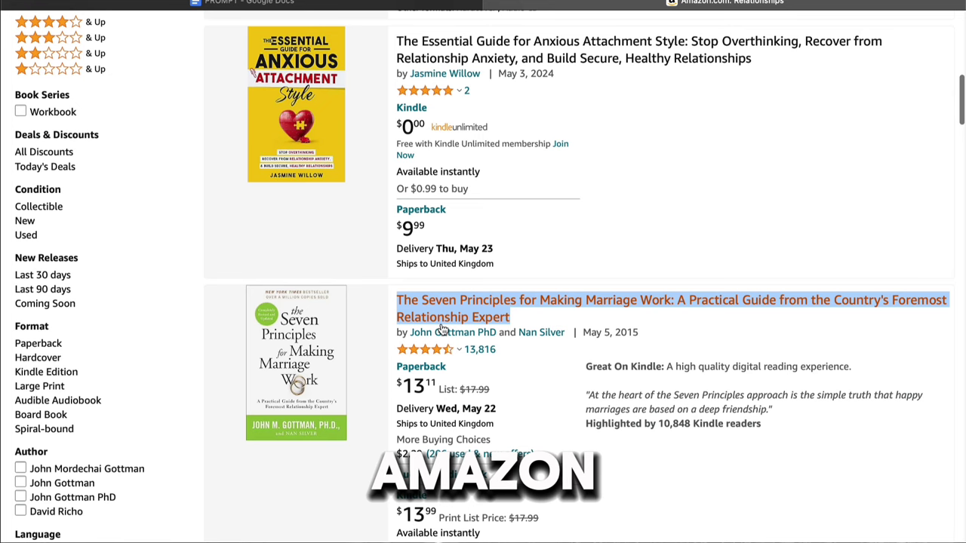
right_click(444, 322)
click(468, 325)
scroll(468, 325, up, 5)
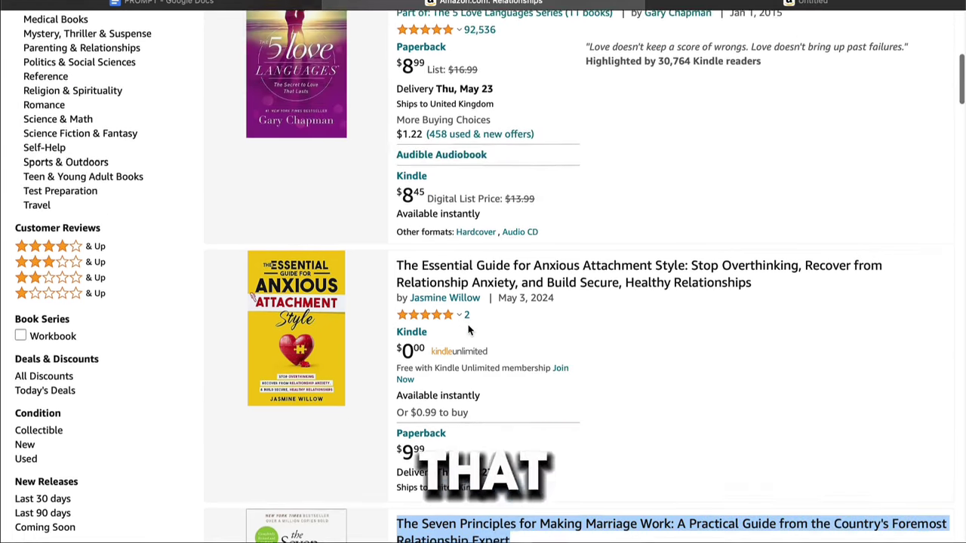
Open The 5 Love Languages page in a new tab, then select the completed prompt text
right_click(491, 186)
click(517, 193)
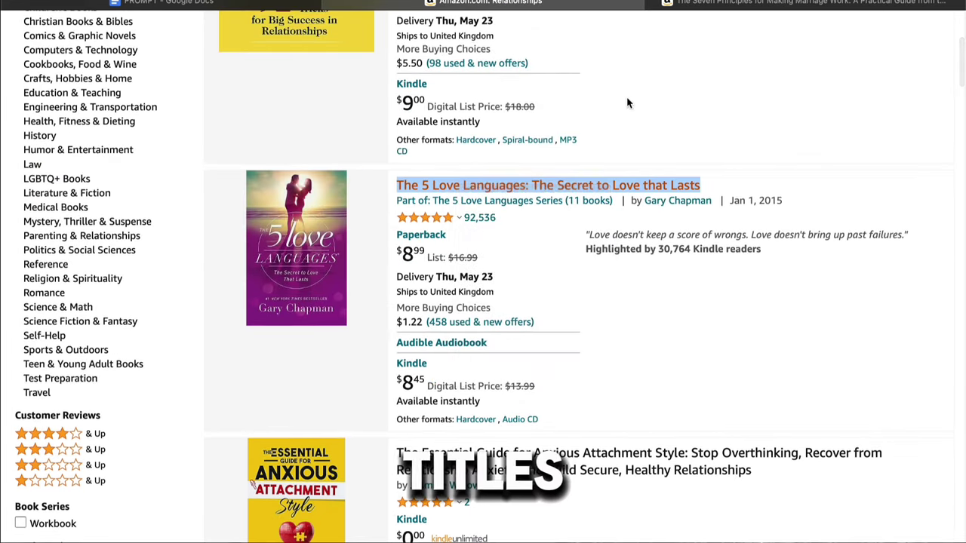
click(838, 2)
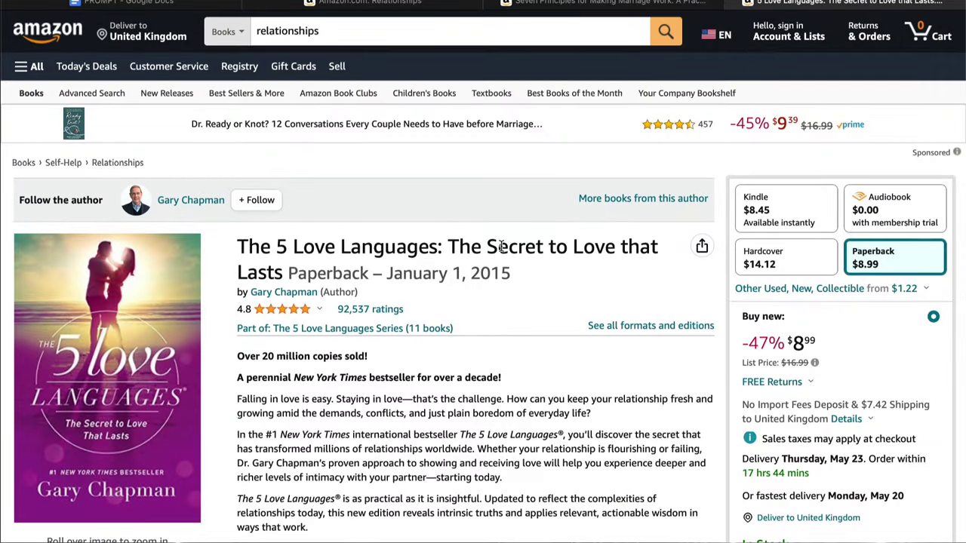
scroll(501, 246, down, 10)
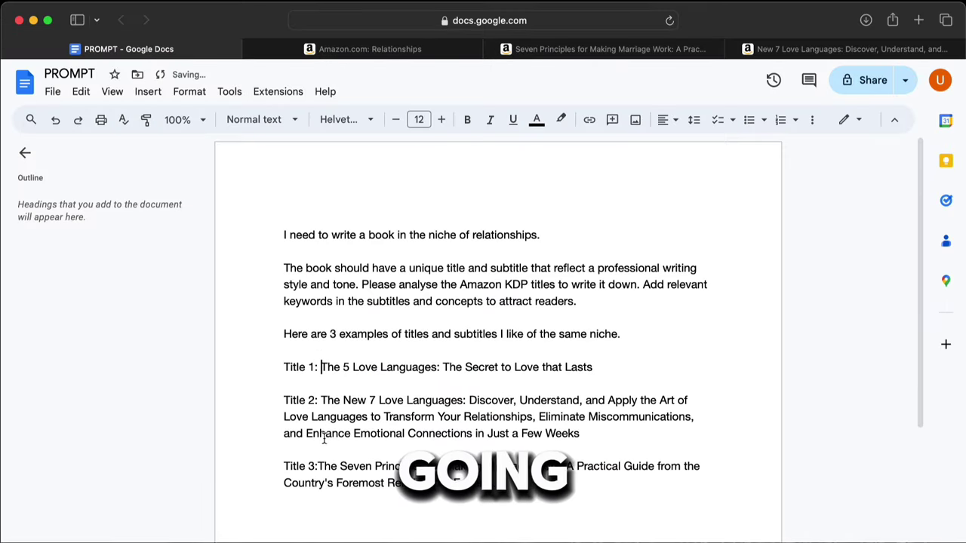
drag(513, 483, 284, 249)
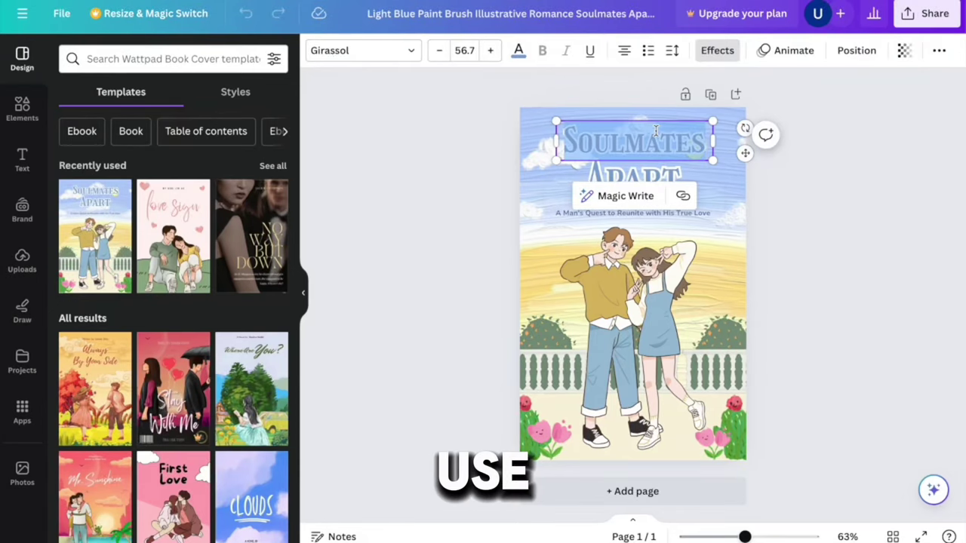
Paste 'Harmony at Heart' as the cover title and tighten its line spacing to 1.1
text(Harmony at Heart)
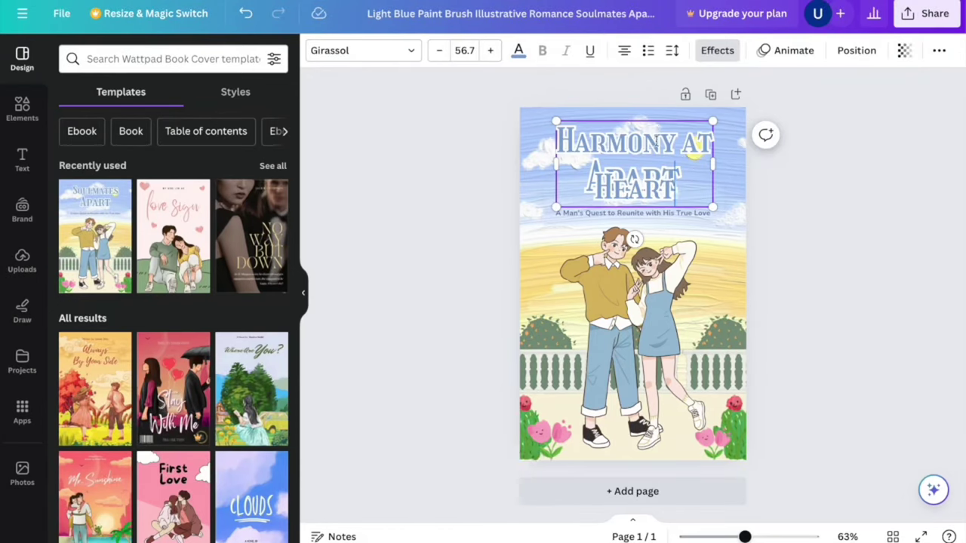
click(539, 181)
click(606, 175)
key(Escape)
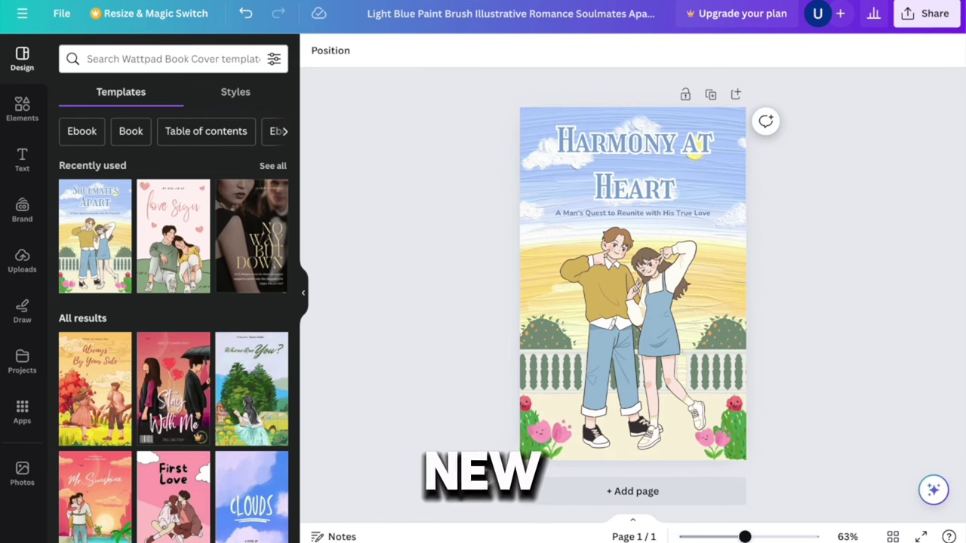
click(631, 188)
click(671, 51)
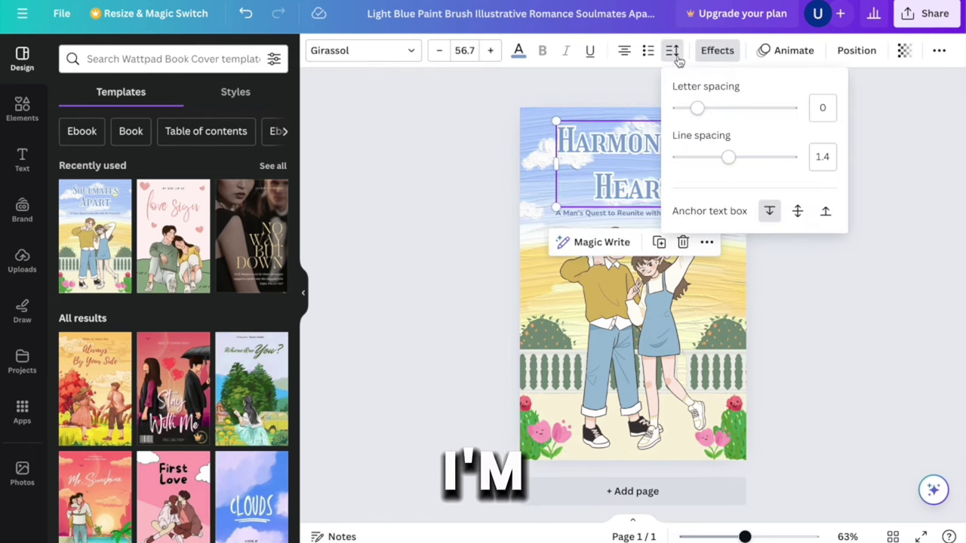
drag(726, 161, 711, 162)
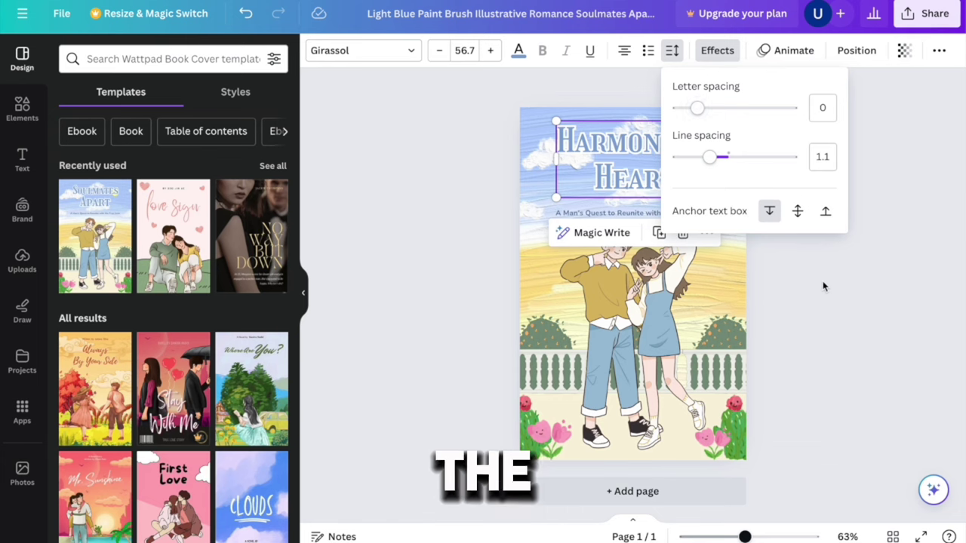
click(800, 273)
Paste 'Unlocking Lifelong Intimacy and Understanding' as the subtitle and nudge it up under the title
click(778, 261)
click(624, 214)
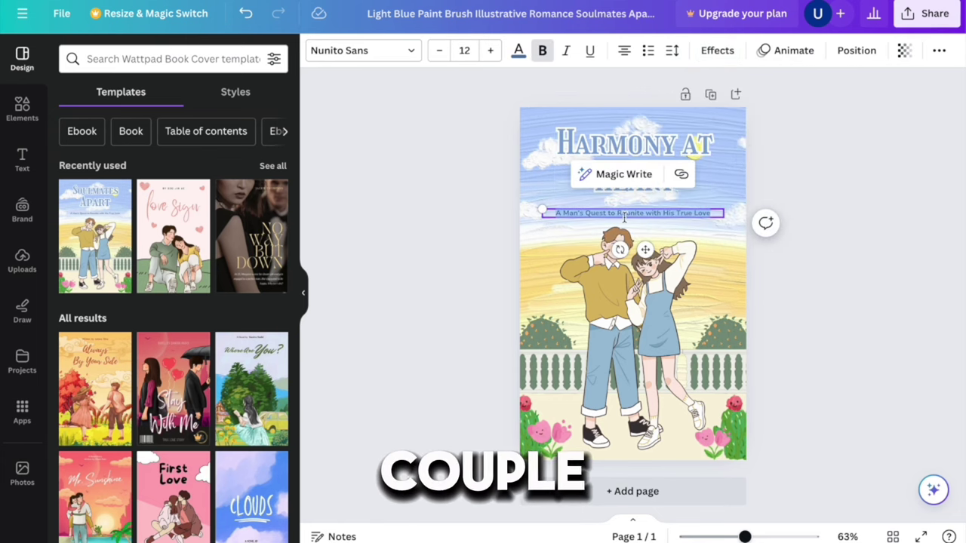
text(Unlocking Lifelong Intimacy and Understanding.)
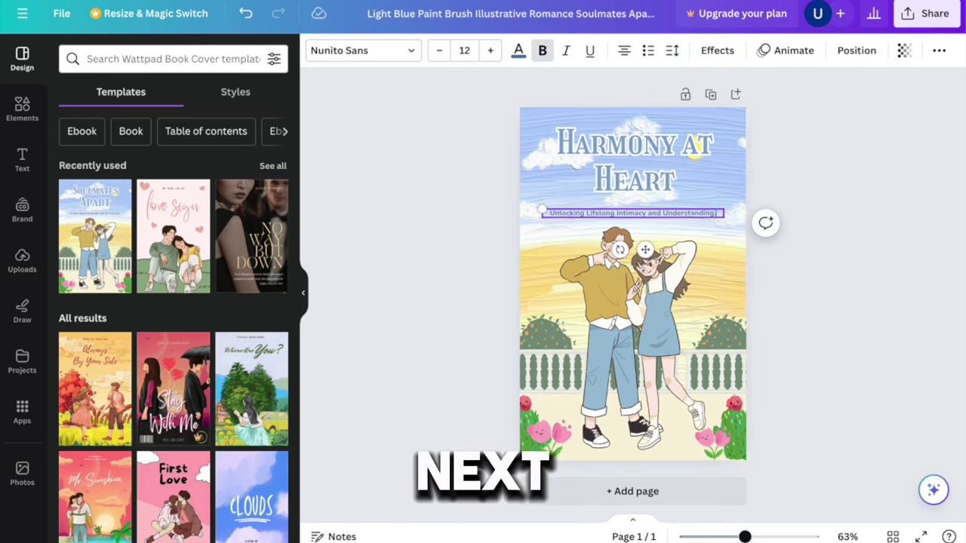
key(ctrl+a)
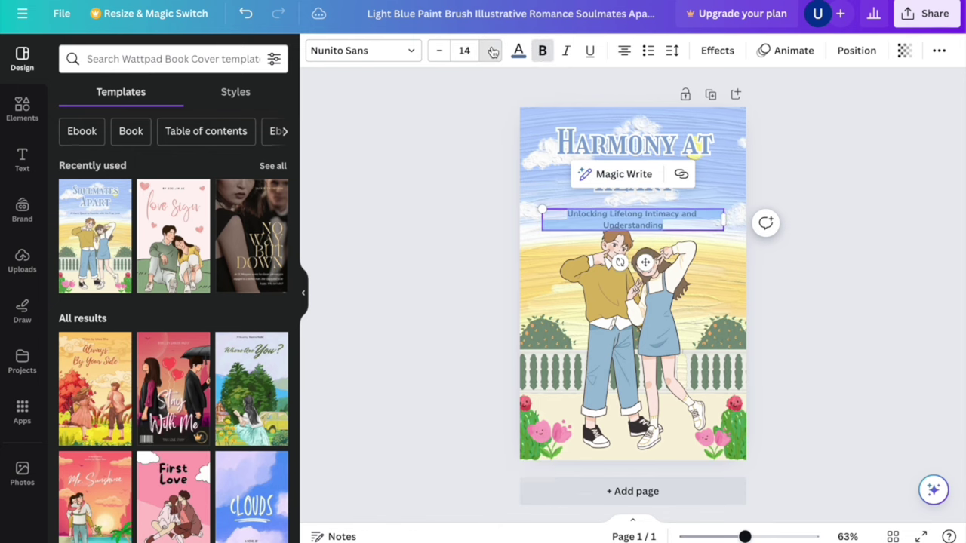
click(445, 126)
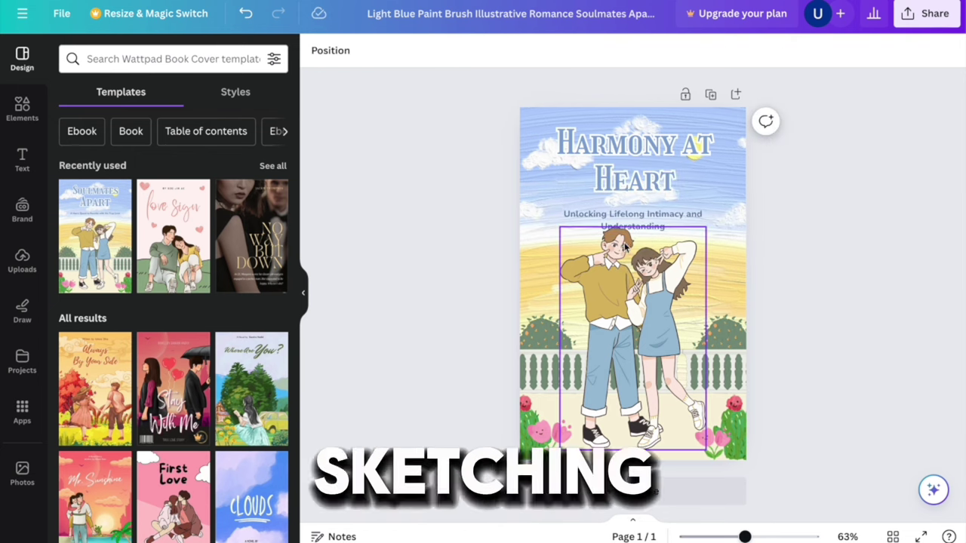
click(633, 226)
drag(632, 227, 632, 219)
click(388, 228)
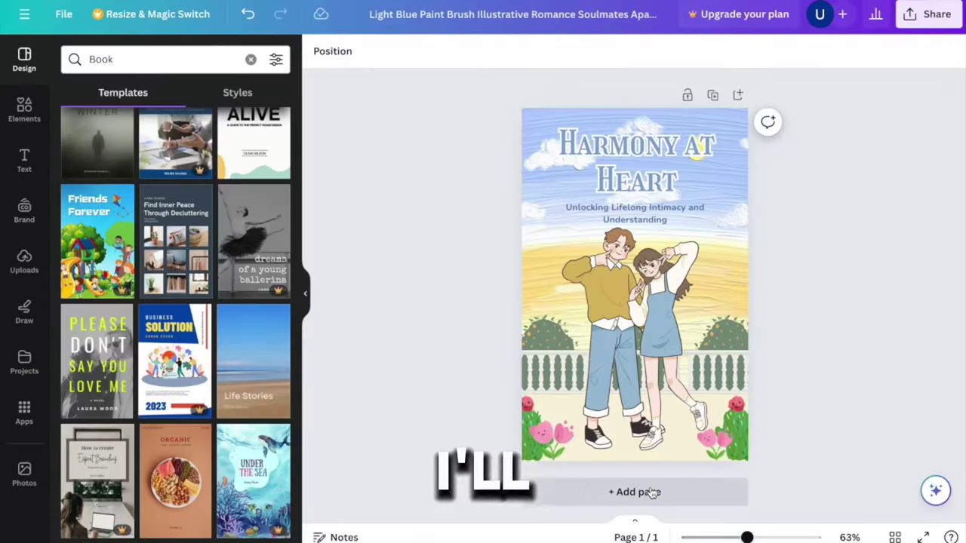
Add a second page using the At The Park page from the Typographic Neon eBook Template
click(652, 492)
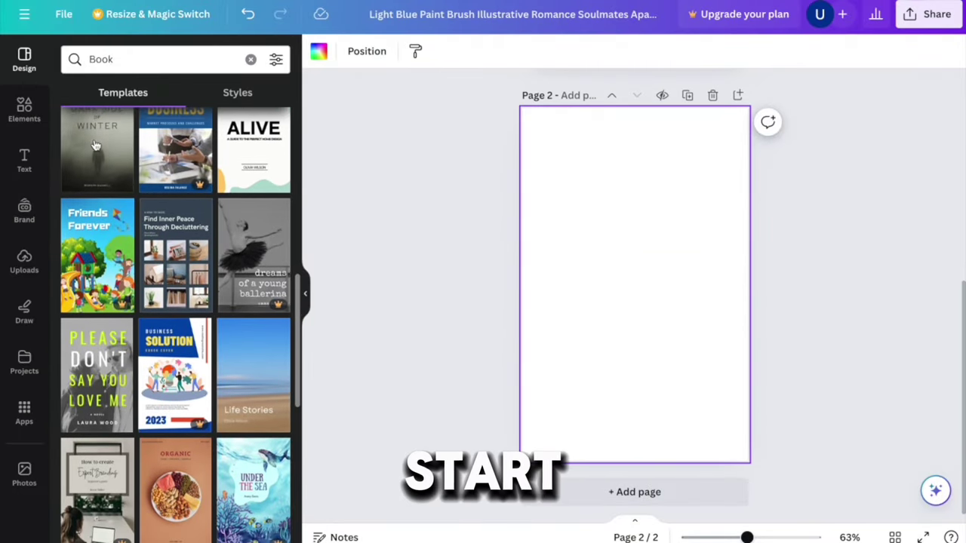
scroll(105, 259, down, 1)
scroll(105, 260, down, 1)
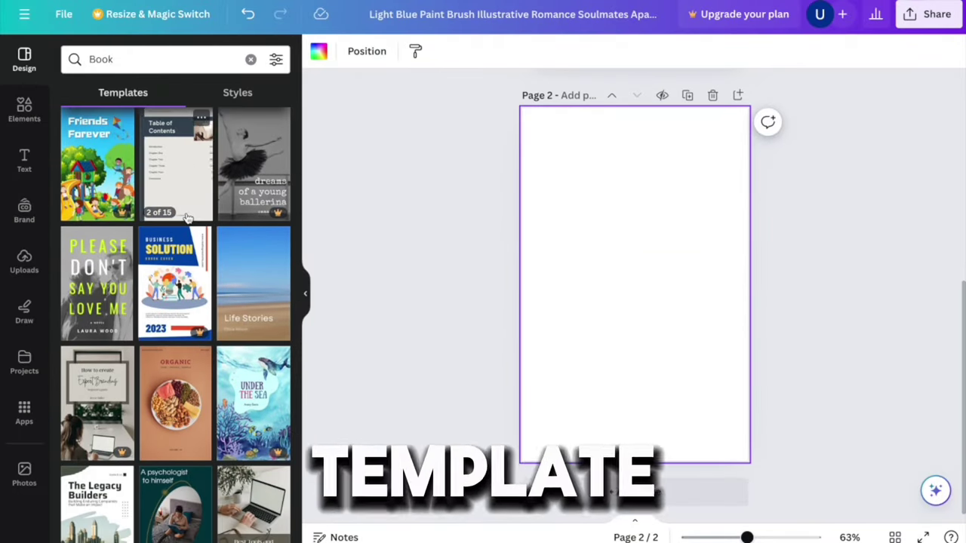
click(98, 287)
scroll(234, 271, down, 3)
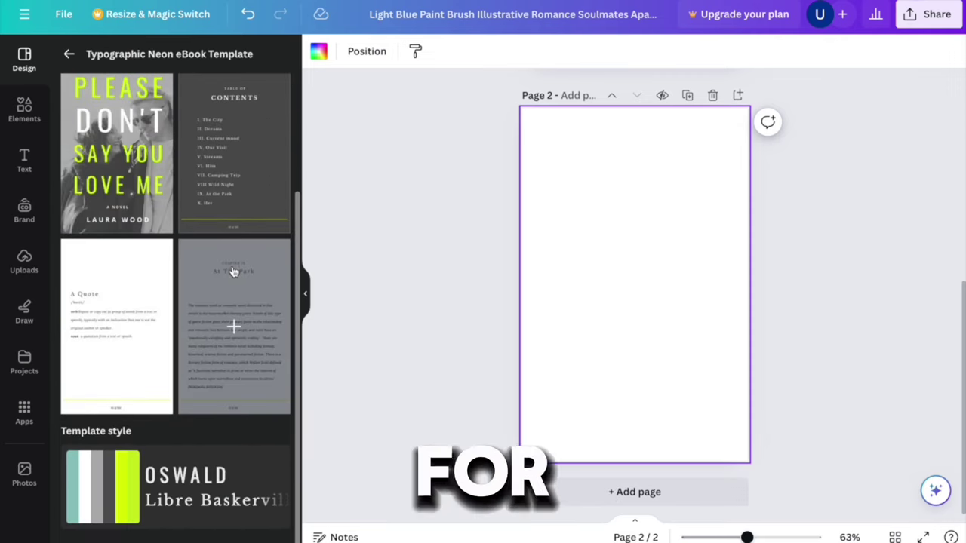
click(238, 286)
Fill page 2 with the Foundations of Relationship Dynamics title, its opening paragraph and page number
double_click(657, 159)
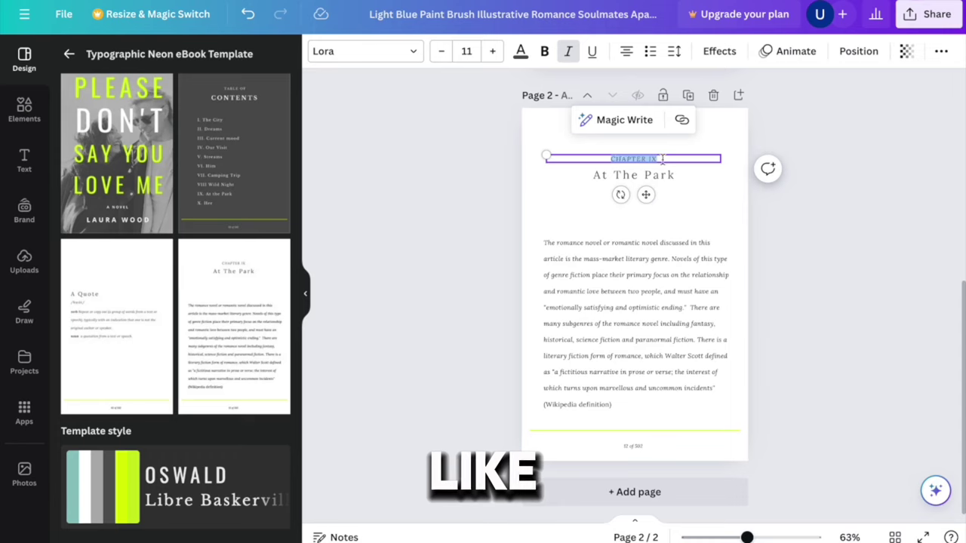
click(637, 258)
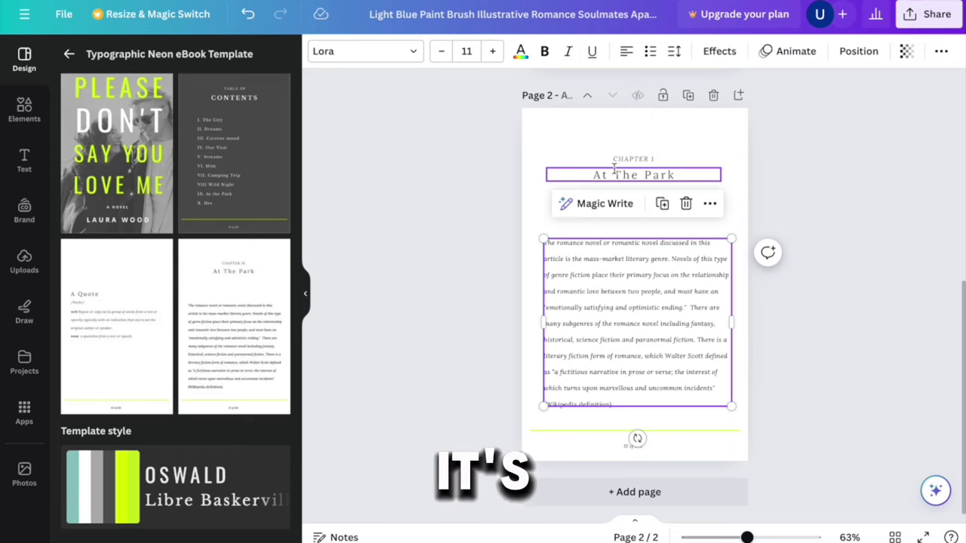
double_click(634, 175)
text(Foundations of Relationship Dynamics)
click(638, 259)
text(Welcome to the beginning of your journey into understanding the intricate and rewarding world of relationship dynamics. This chapter serves as the cornerstone for building a profound comprehension of how relationships function, evolve, and impact our lives. Whether these relationships are platonic, romantic, familial, or professional, the foundational elements discussed here will equip you with the essential tools to navigate and foster healthy interactions.)
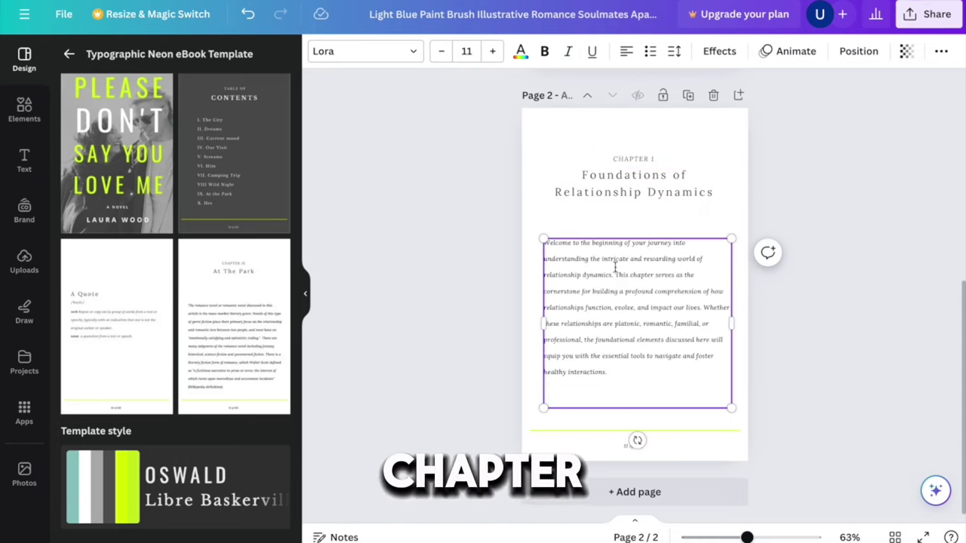
click(497, 341)
double_click(634, 446)
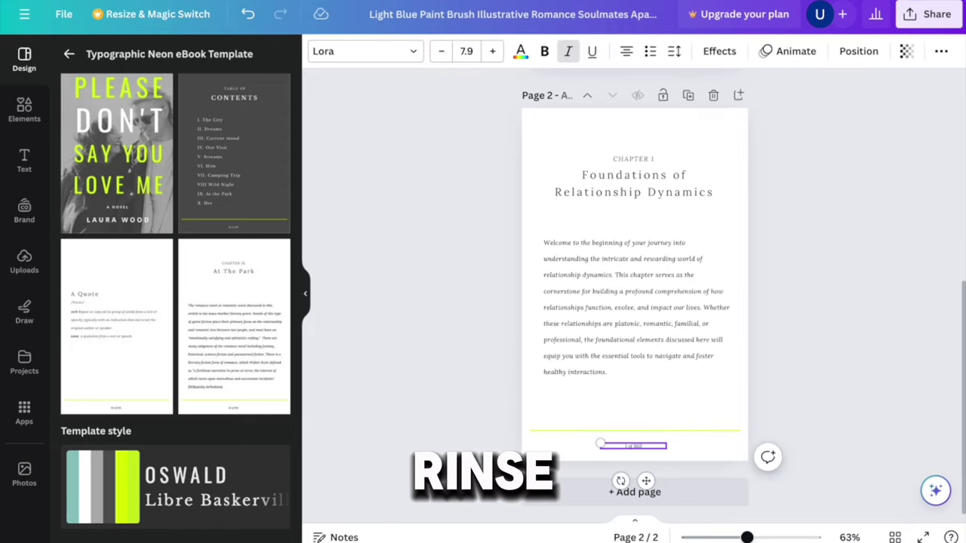
click(706, 123)
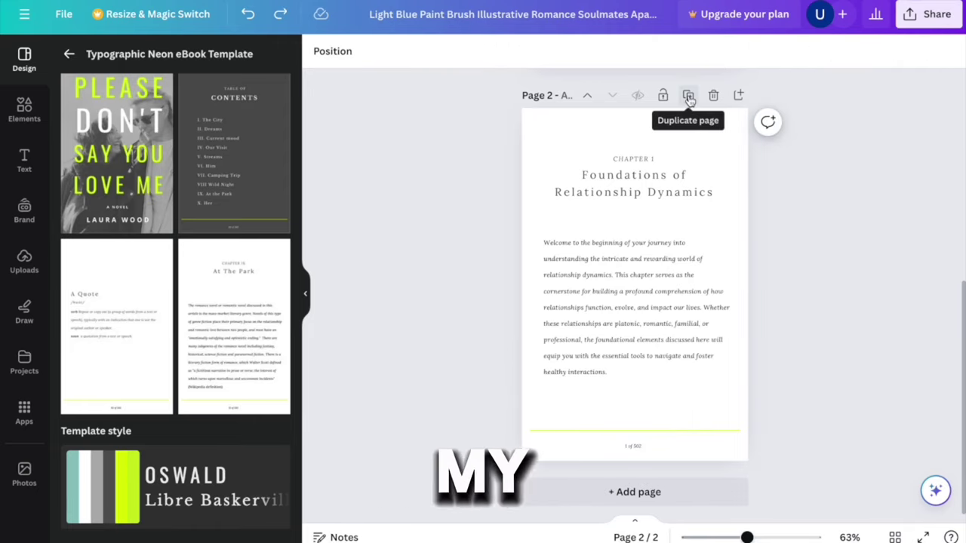
Duplicate the page, drop its headings, and paste the Key Components of Healthy Relationships section with a bold heading
click(689, 96)
click(645, 158)
shift+click(643, 192)
key(Delete)
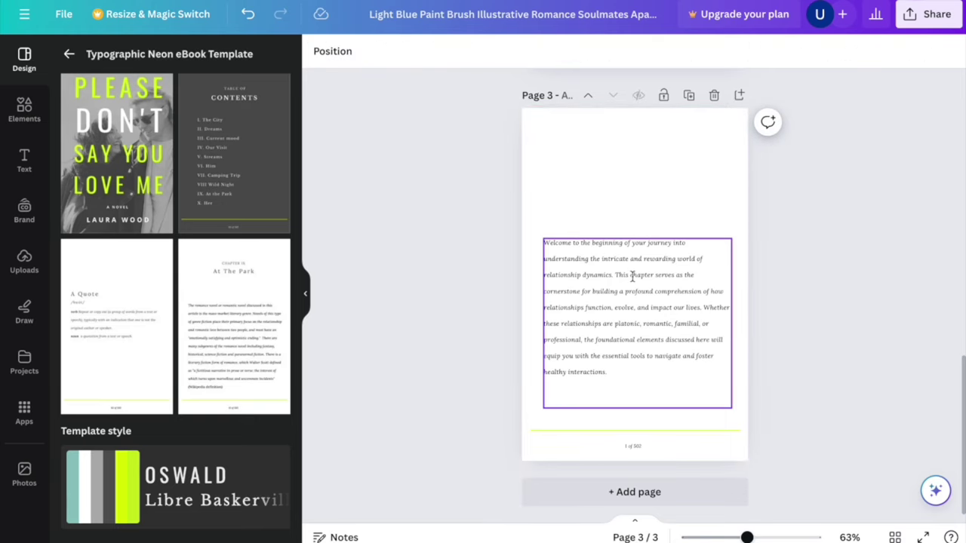
drag(633, 277, 627, 176)
double_click(627, 176)
text(Key Components of Healthy Relationships Communication: Effective communication stands as the backbone of any strong relationship. It involves not only the exchange of information but also the ability to listen actively and express thoughts and feelings openly and respectfully. Trust: This is the confidence in each party that they can rely on the other. Trust builds through consistent actions, honesty, and integrity over time. Respect: Each person values the other's individuality, including their boundaries, aspirations, and opinions. Respect is crucial in fostering a nurturing environment where all individuals can thrive. Empathy: The ability to understand and share the feelings of another person. Empathy enhances emotional connections and supports effective conflict resolution. Support: Providing encouragement and backing to each other not only in challenging times but also in pursuing personal achievements and growth.)
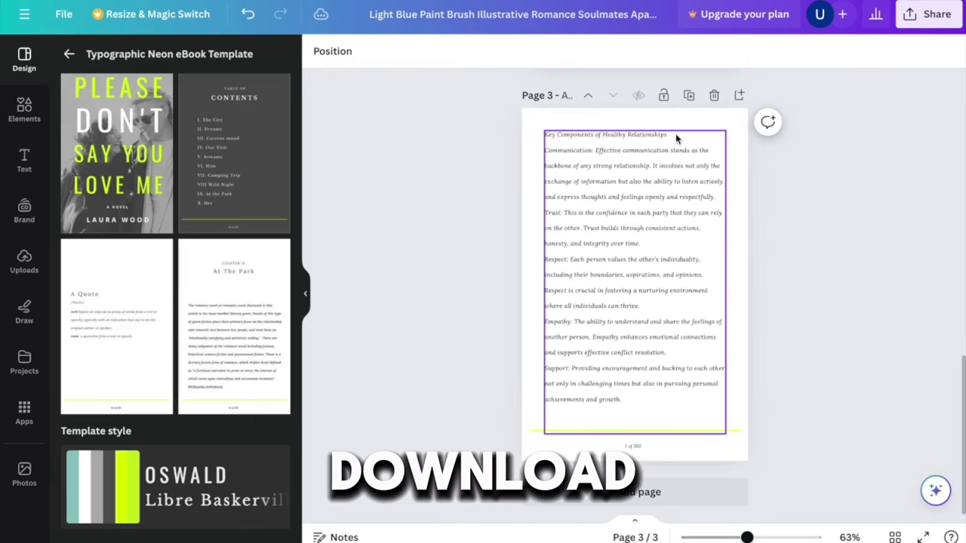
triple_click(676, 134)
key(ctrl+b)
click(416, 155)
scroll(561, 208, up, 1)
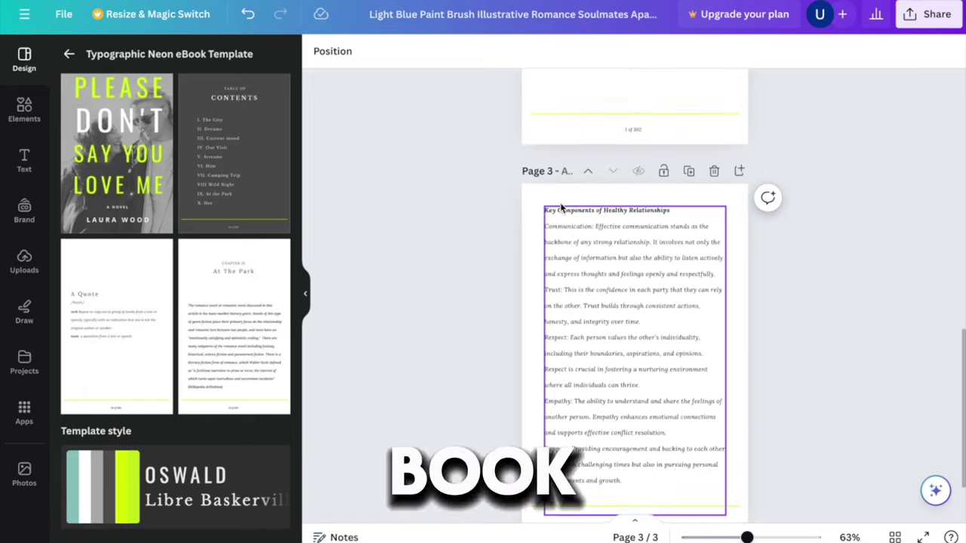
Download all three ebook pages as a PDF Standard file
scroll(561, 209, up, 10)
click(928, 13)
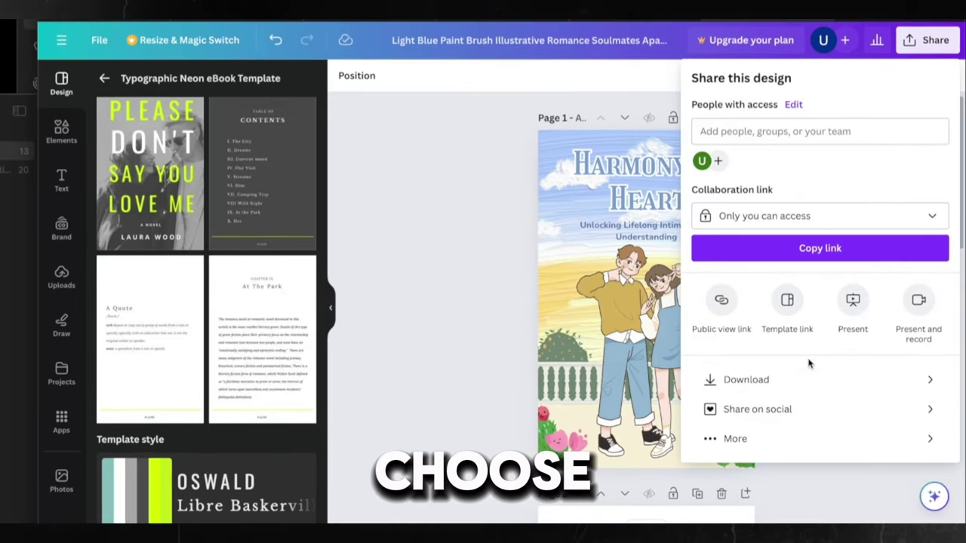
click(808, 379)
click(928, 133)
click(809, 257)
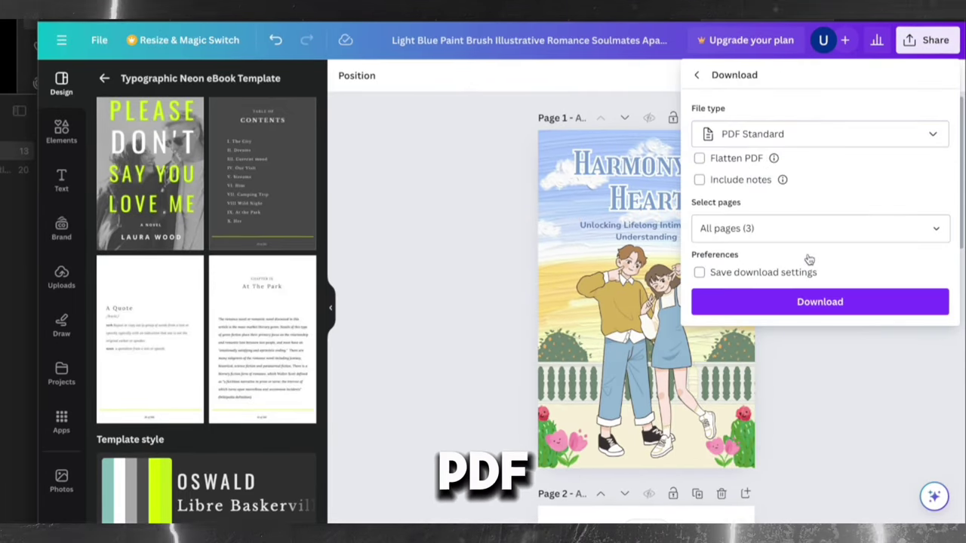
click(798, 302)
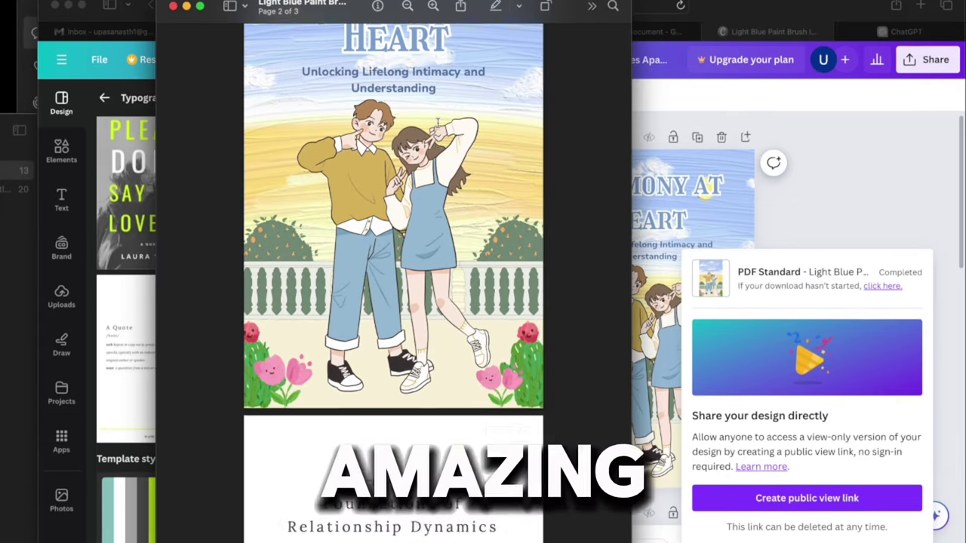
Scroll through the PDF's chapter pages and back up to the Harmony at Heart cover
scroll(437, 123, down, 10)
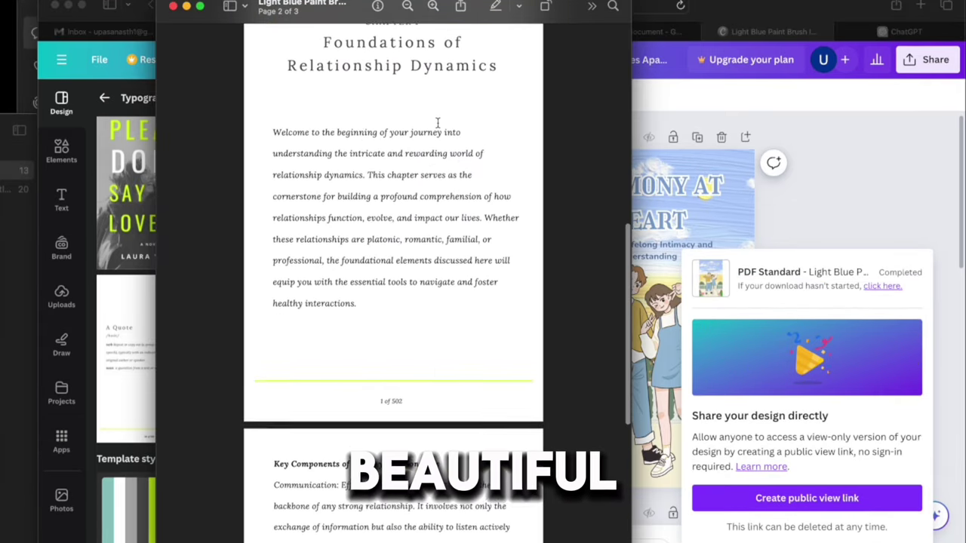
scroll(437, 123, down, 8)
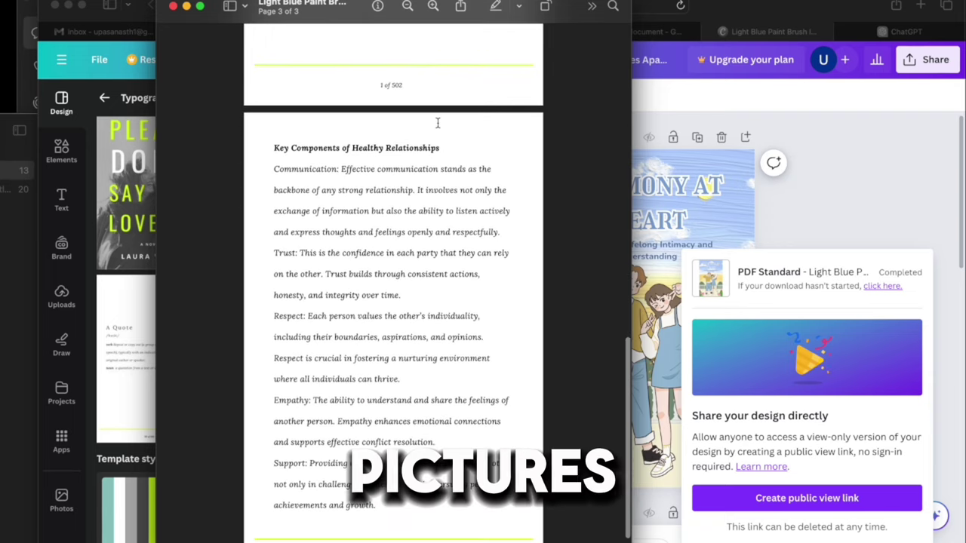
scroll(437, 123, up, 15)
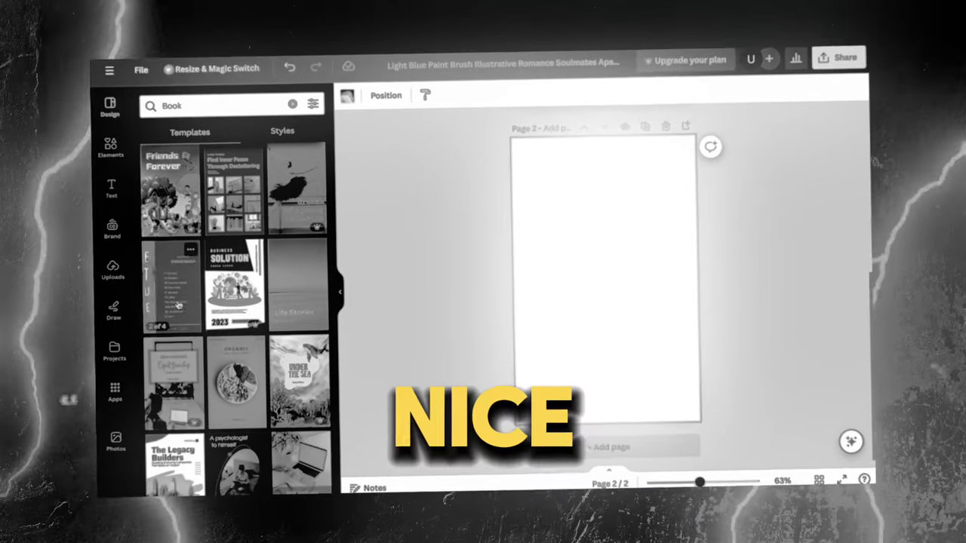
click(250, 196)
click(625, 237)
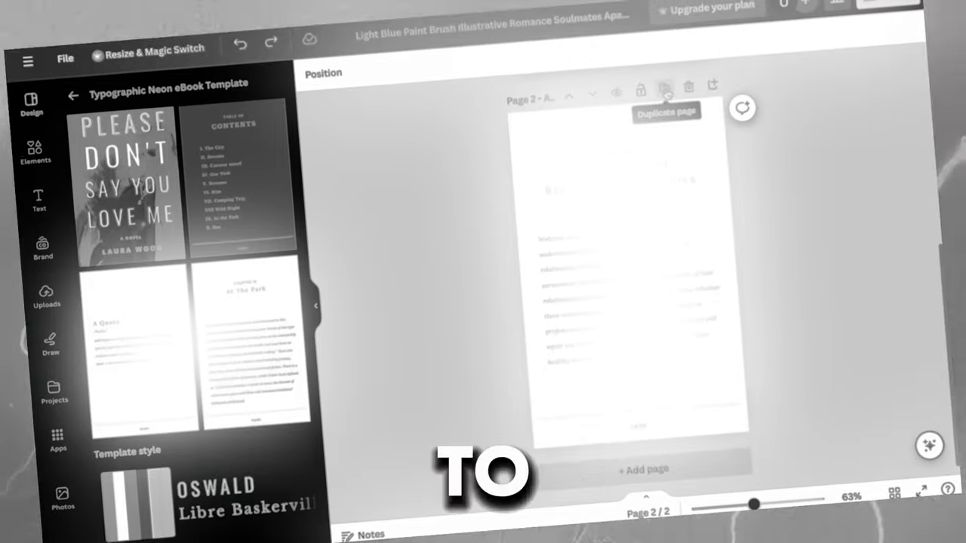
click(666, 91)
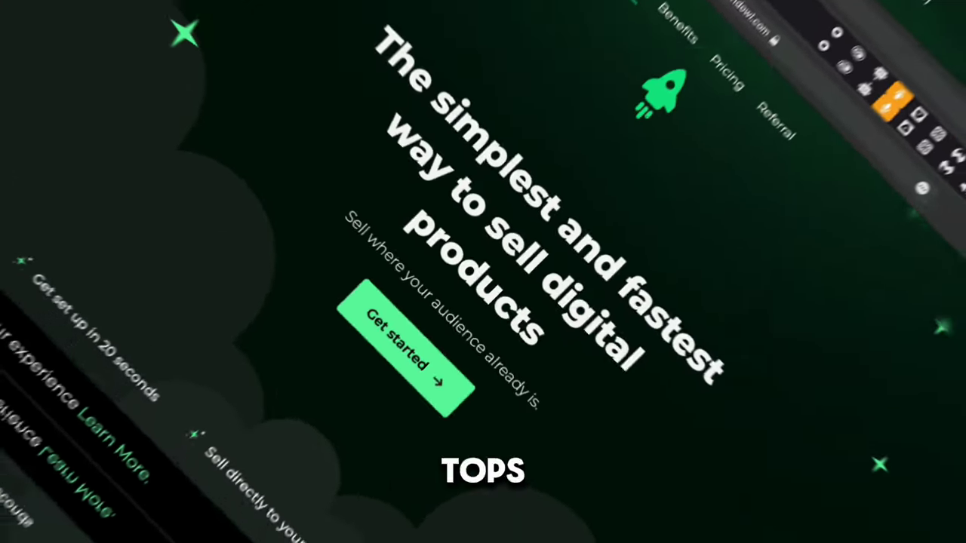
Scroll the SendOwl homepage past features and testimonials down to the gateways and integrations band
scroll(833, 489, down, 10)
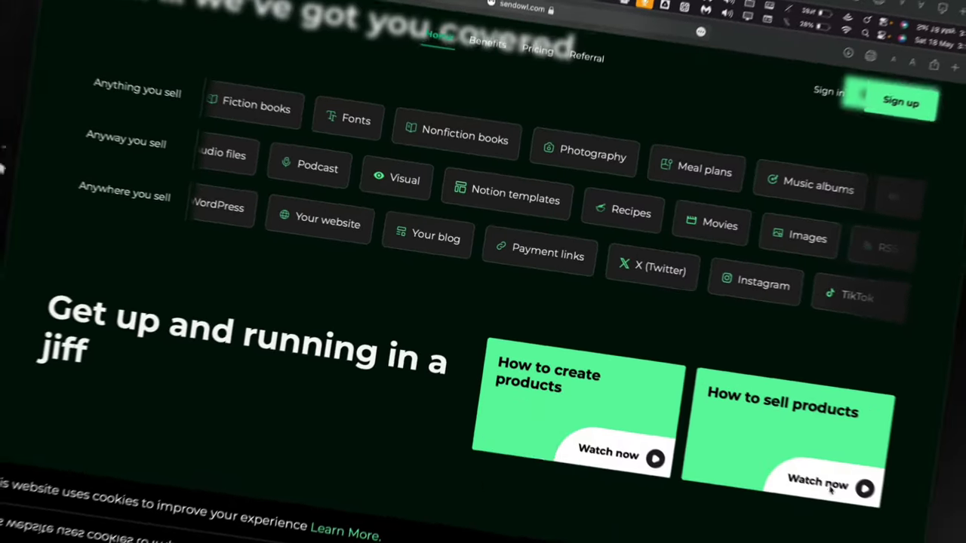
scroll(831, 463, down, 4)
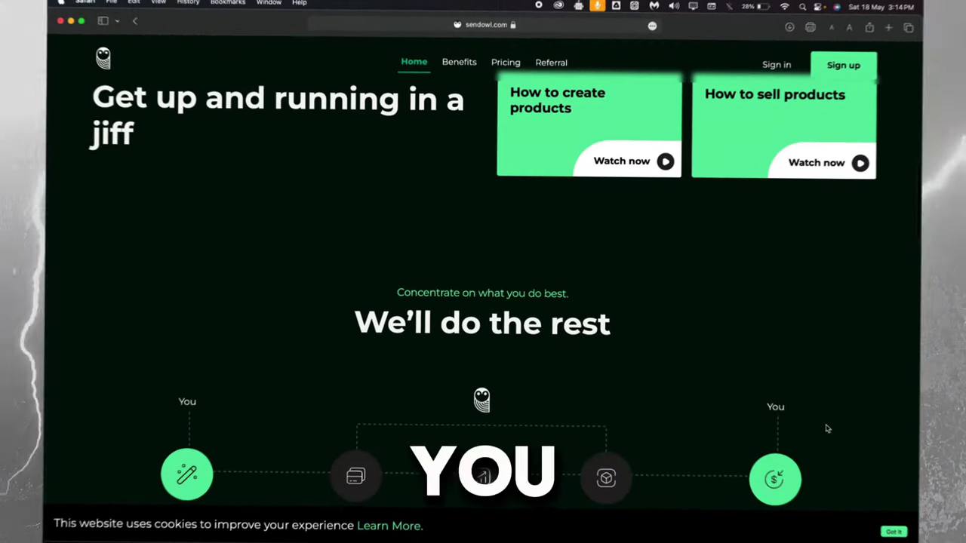
scroll(830, 426, down, 2)
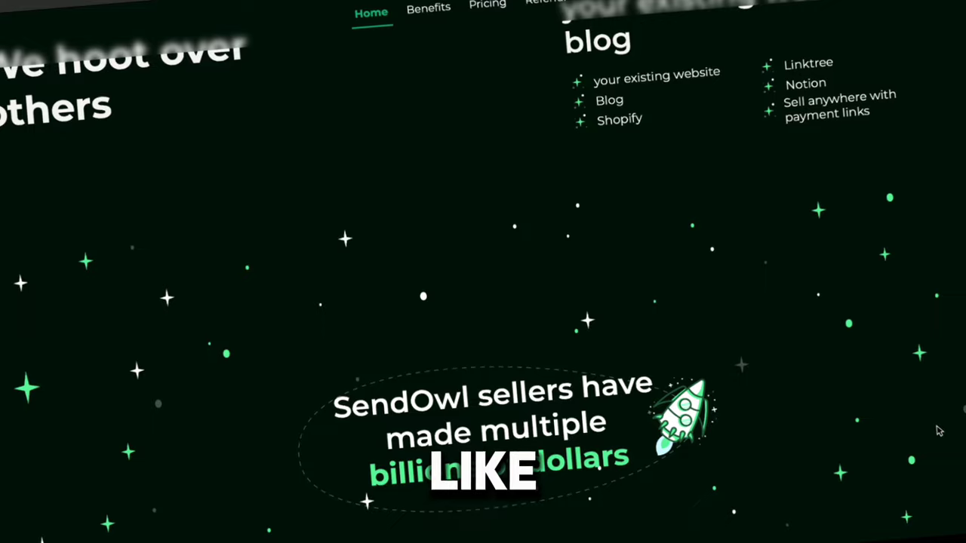
scroll(941, 431, down, 3)
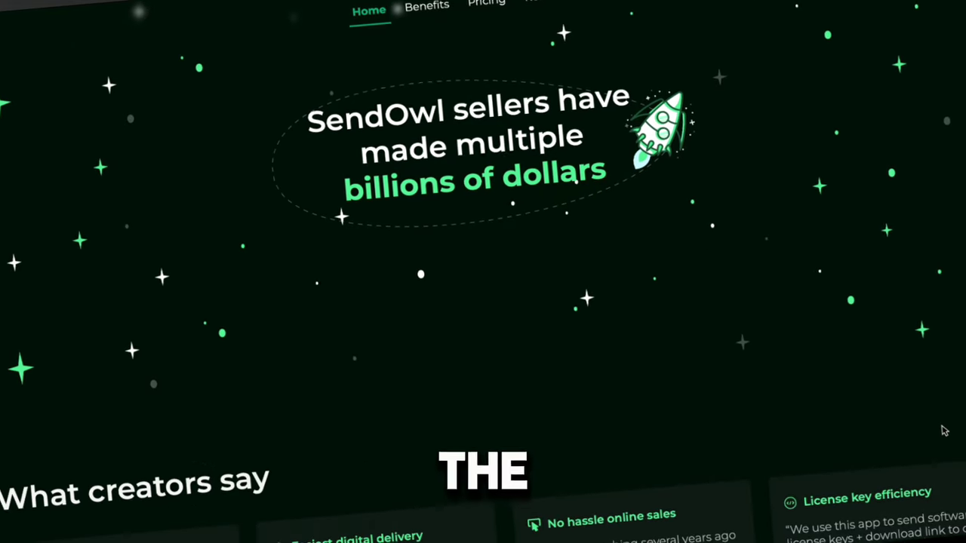
scroll(943, 431, down, 5)
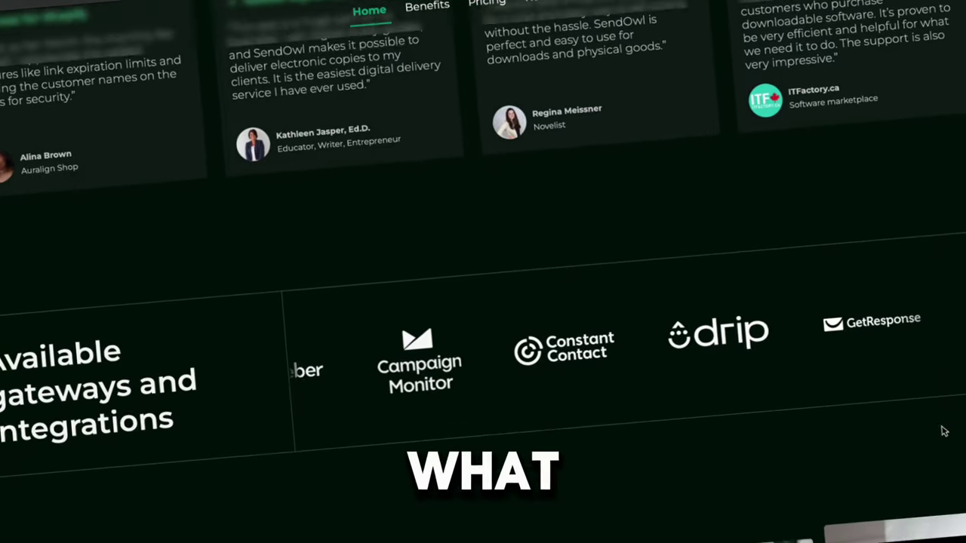
scroll(938, 432, down, 10)
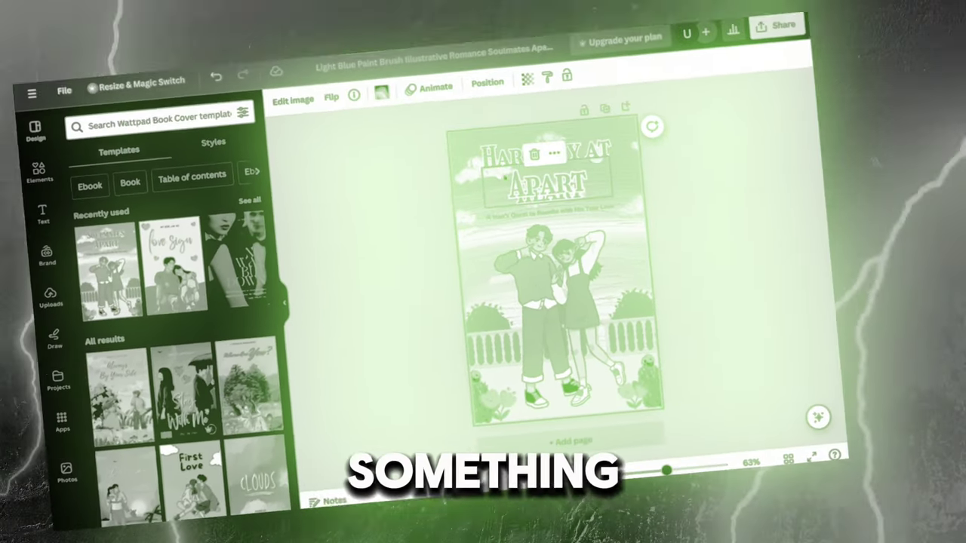
click(504, 175)
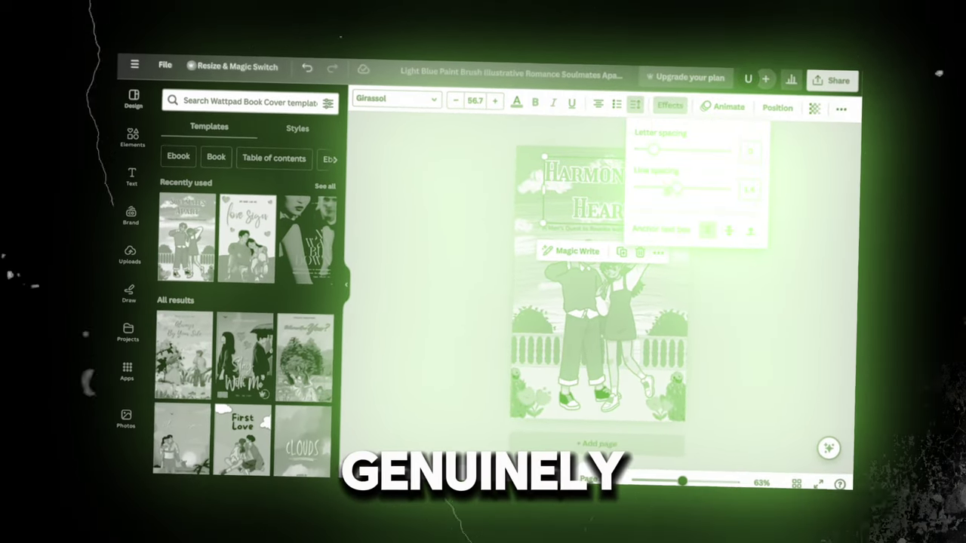